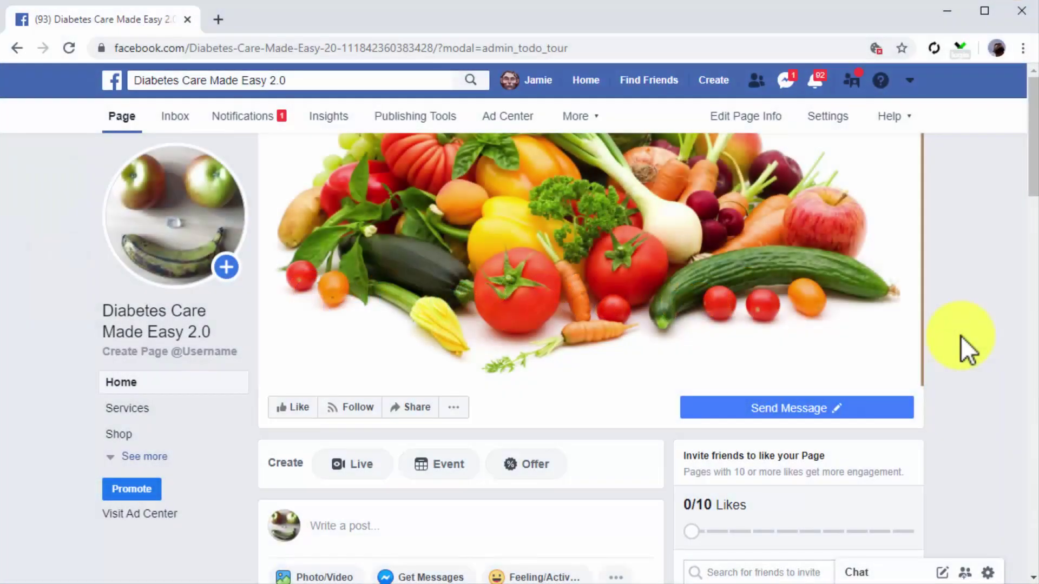
- Scroll to the latest page post about fat-shredding habits and start boosting it
scroll(960, 335, down, 5)
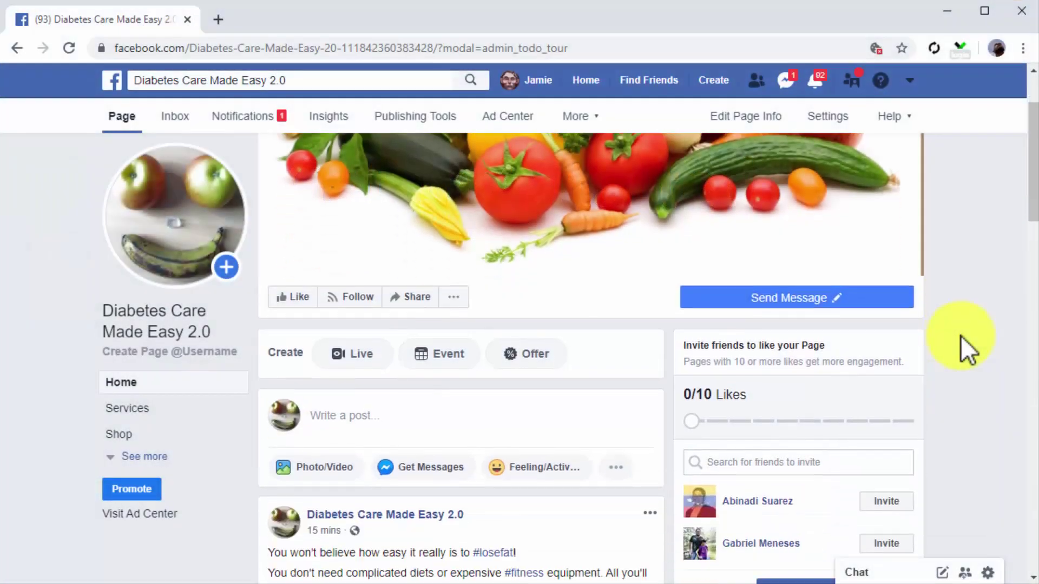
scroll(960, 335, down, 2)
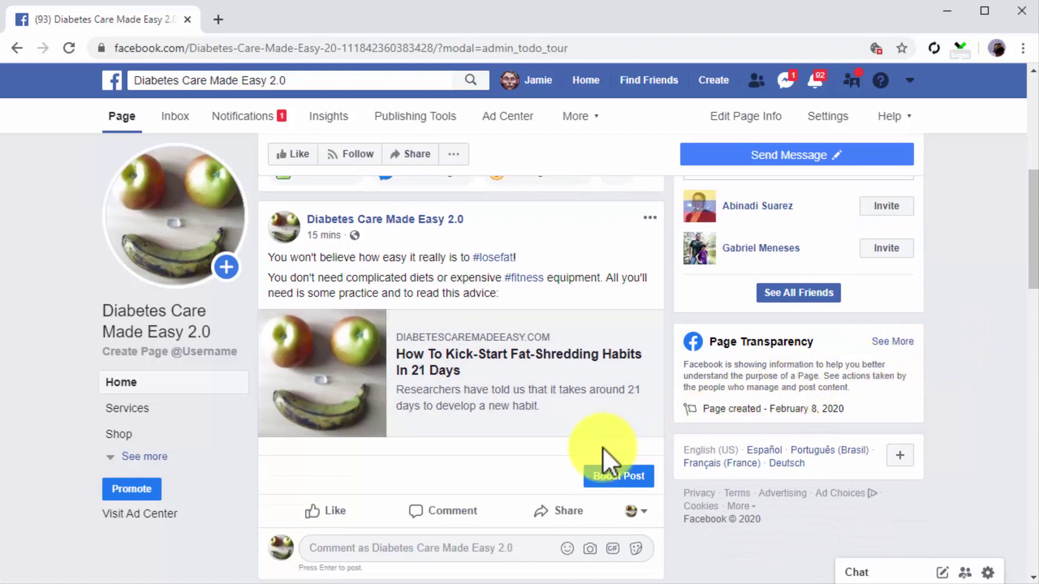
click(614, 476)
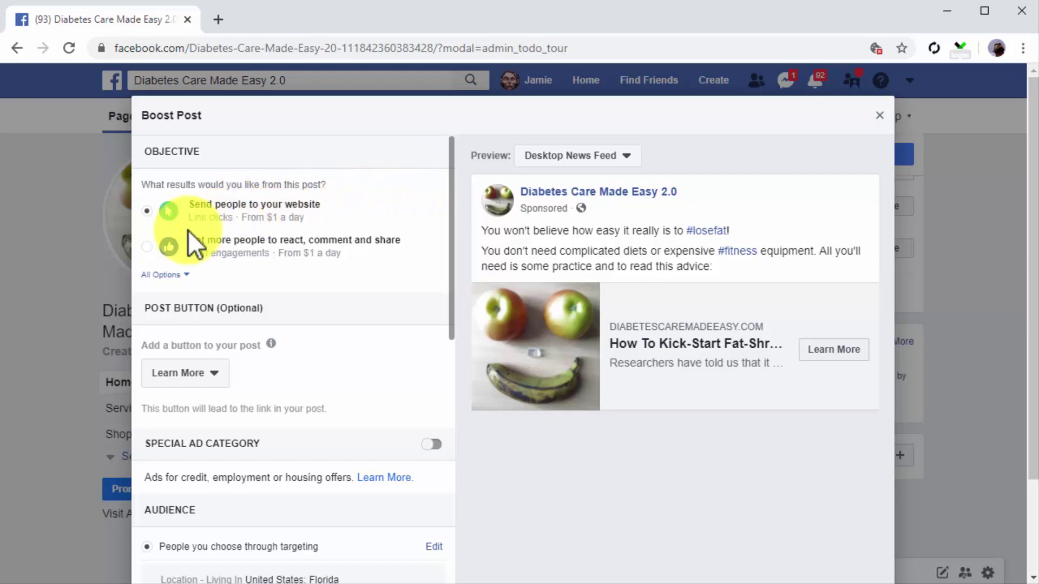
- Switch the boost objective to post engagement and set the post button to No Button
click(153, 247)
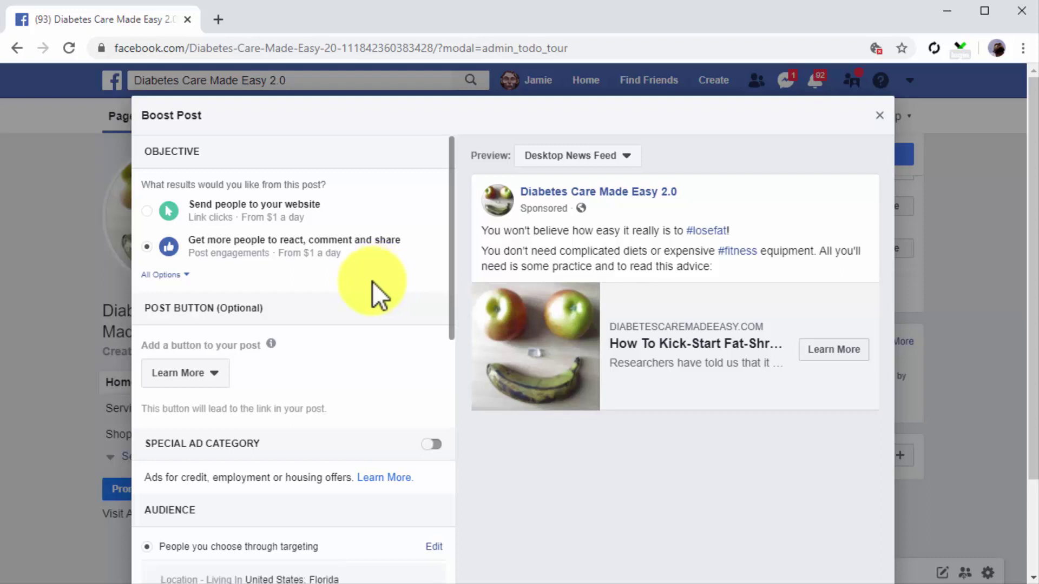
click(215, 381)
click(216, 397)
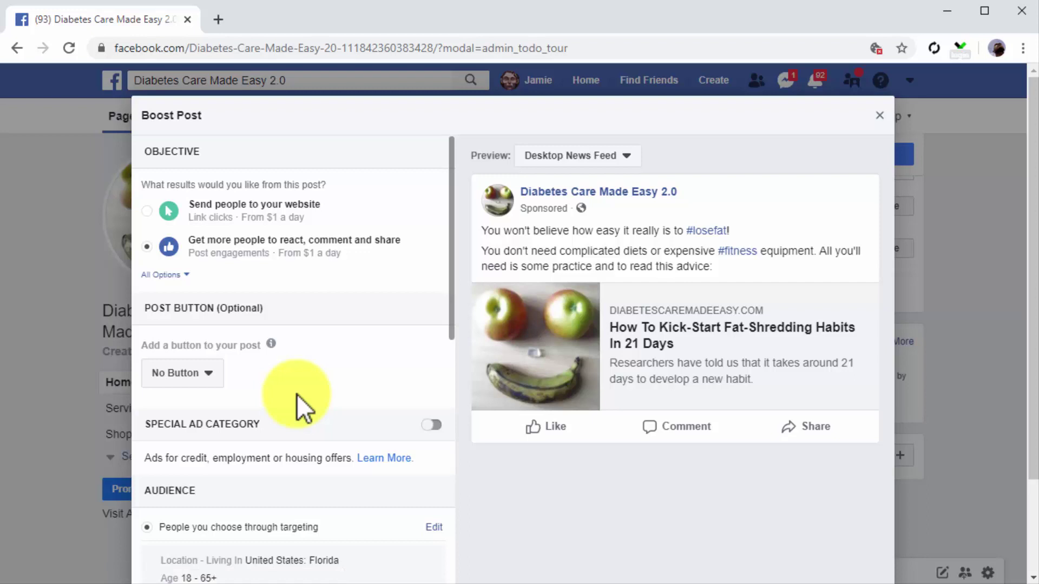
scroll(480, 498, down, 2)
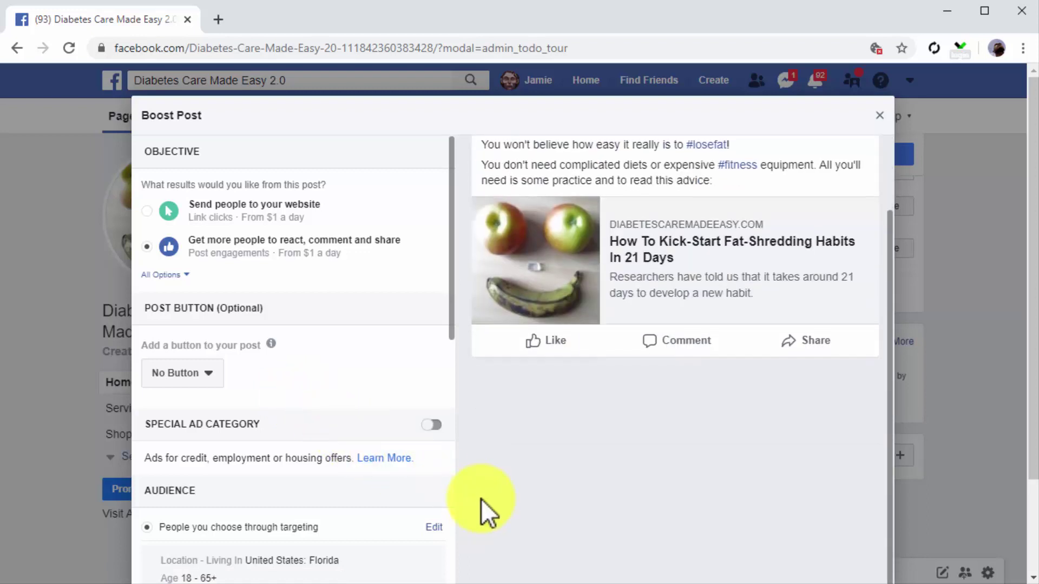
scroll(434, 490, down, 2)
scroll(435, 490, down, 4)
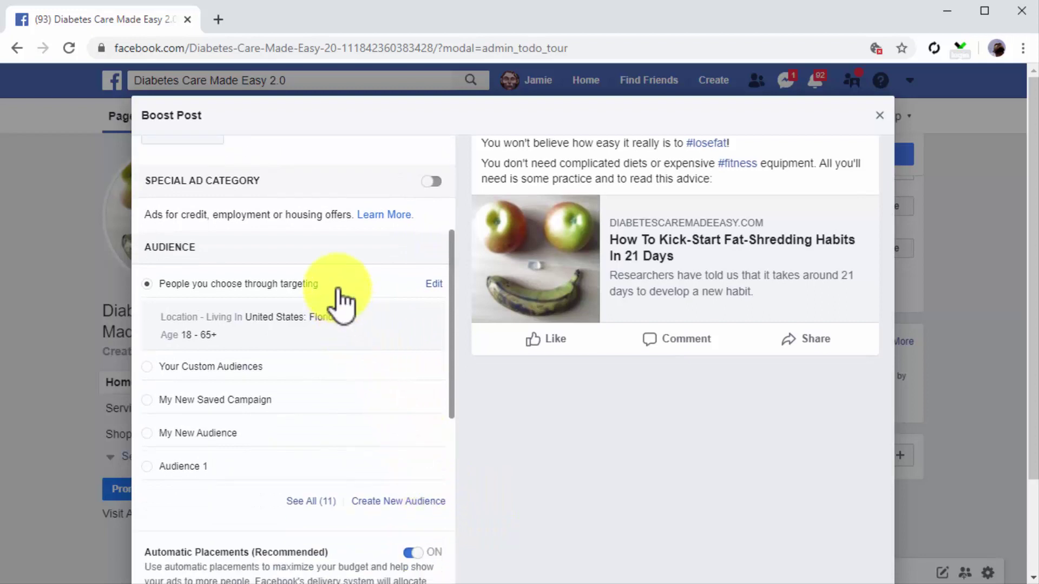
- Edit the audience to add California and the Healthy eating interest, ages 24–56, and save it
click(337, 288)
click(434, 284)
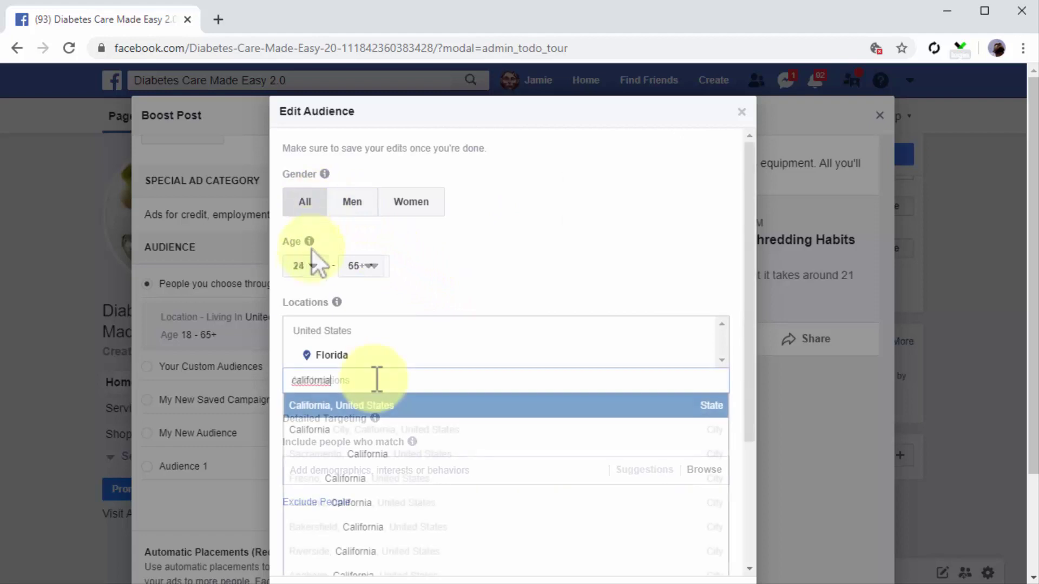
click(371, 408)
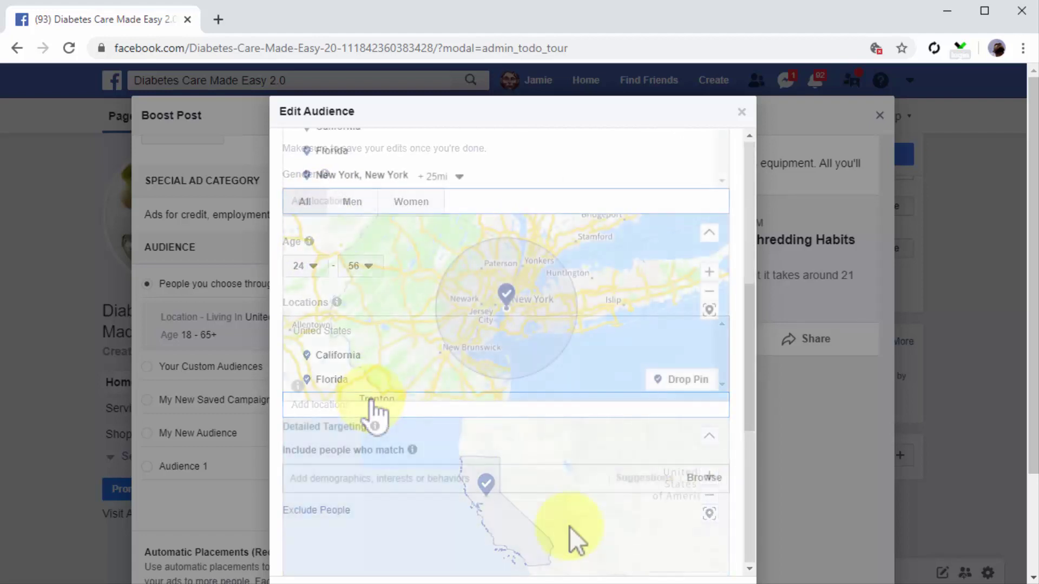
click(480, 478)
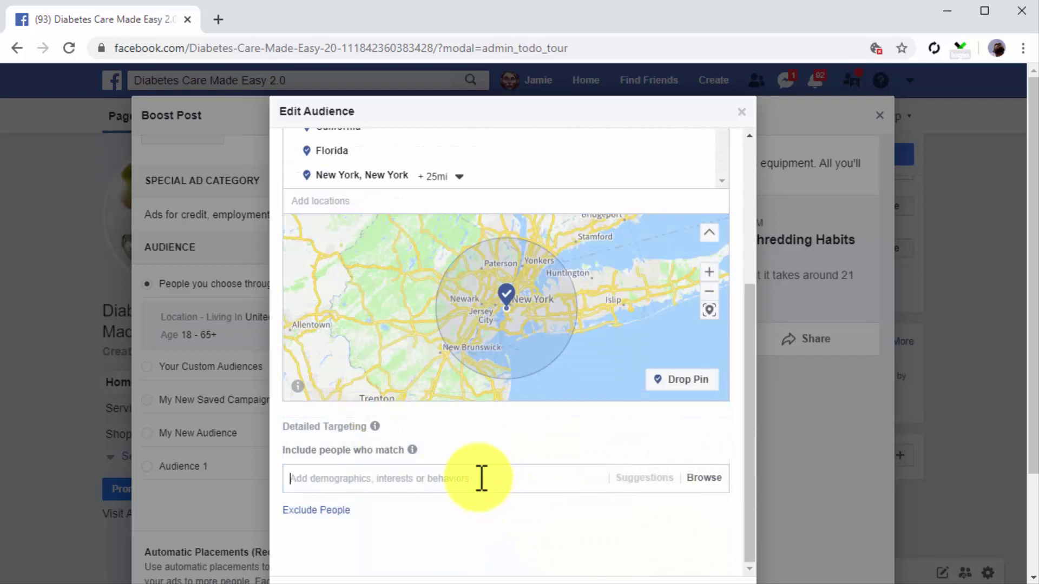
text(healthy eating)
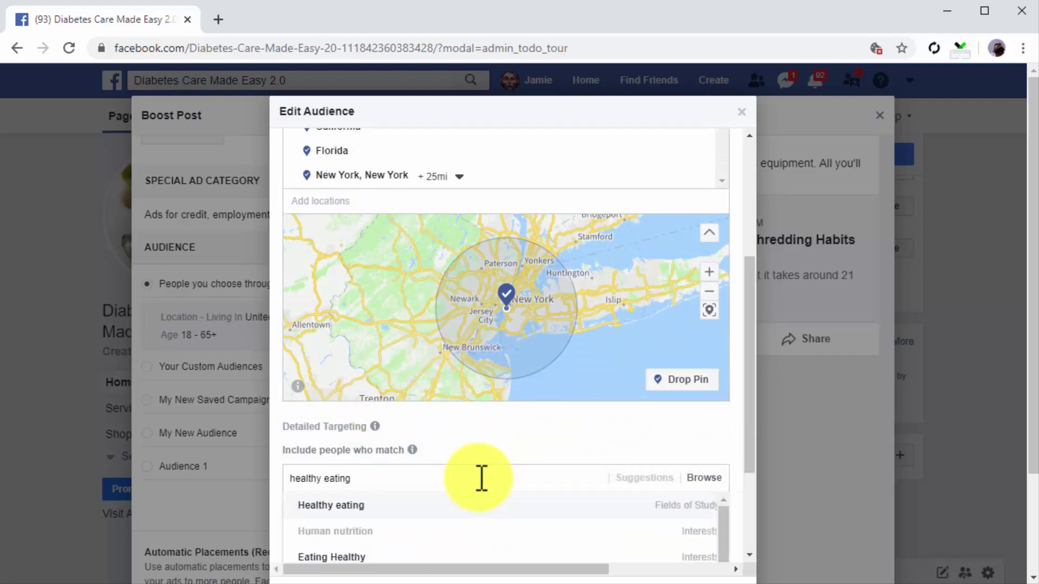
click(439, 509)
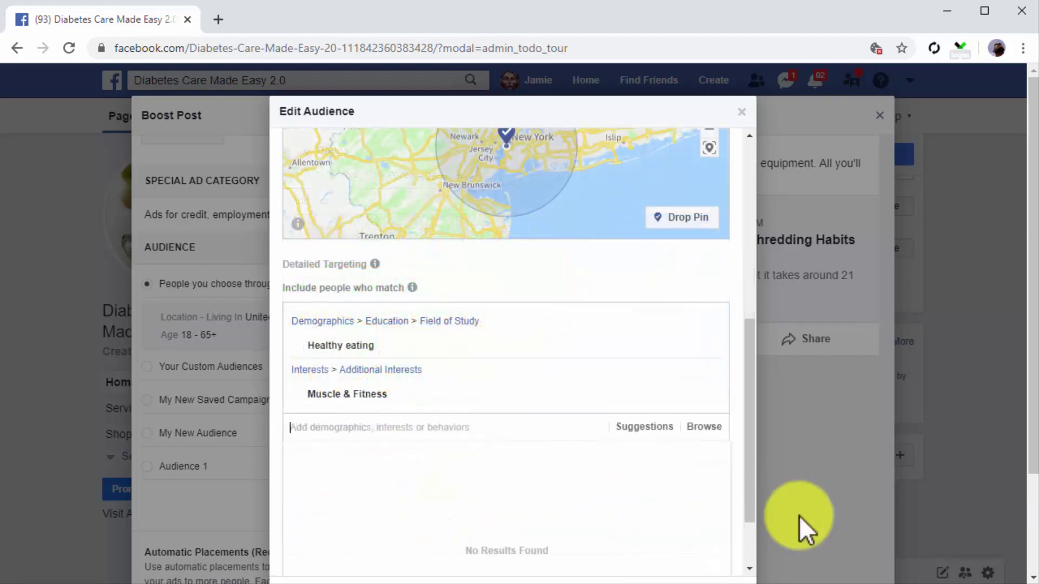
scroll(800, 515, down, 3)
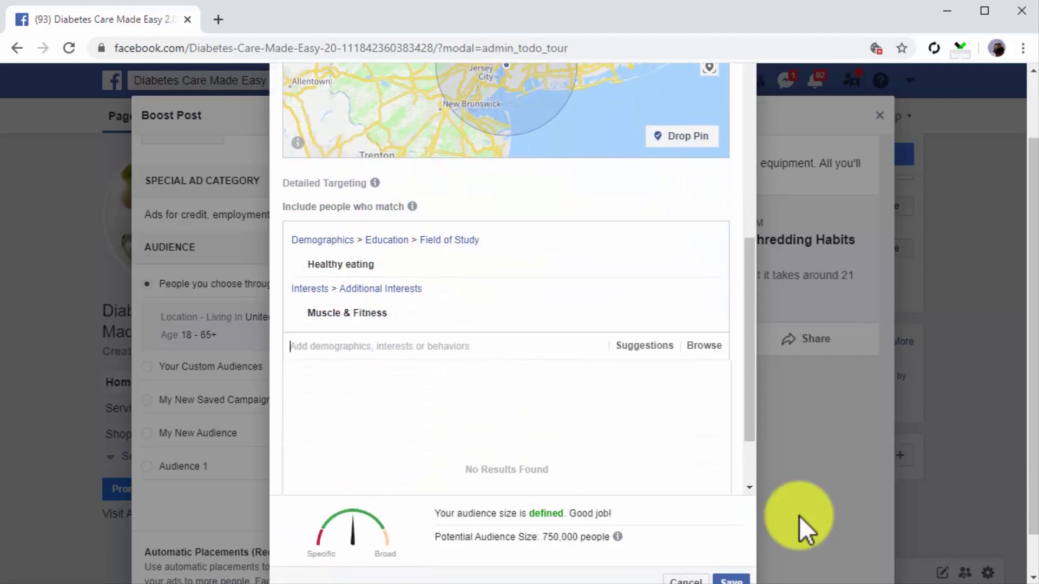
scroll(799, 515, down, 1)
click(746, 535)
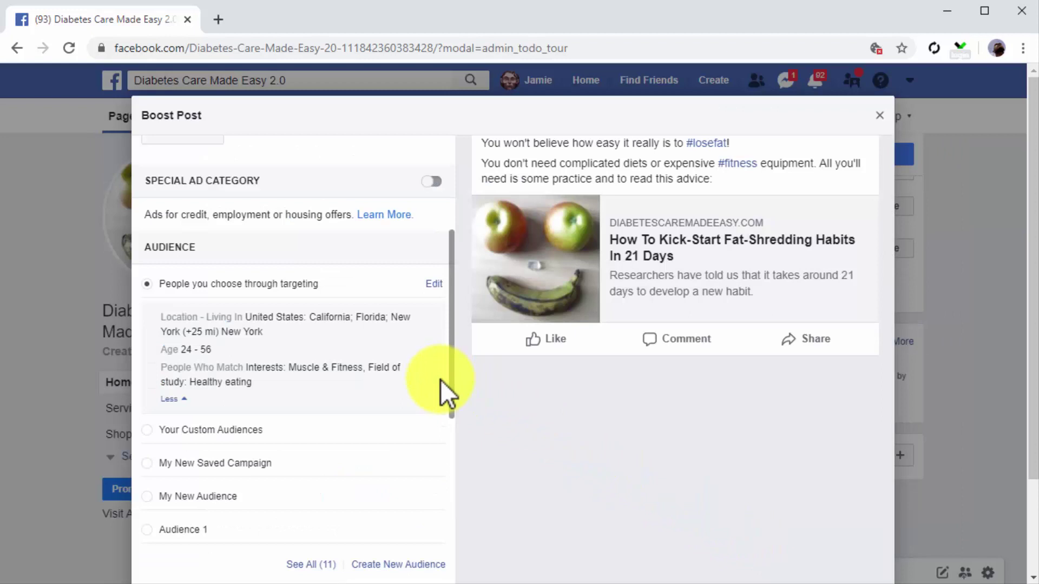
- Extend the boost duration to 10 days, ending Feb 18, 2020
scroll(442, 398, down, 2)
scroll(442, 398, down, 3)
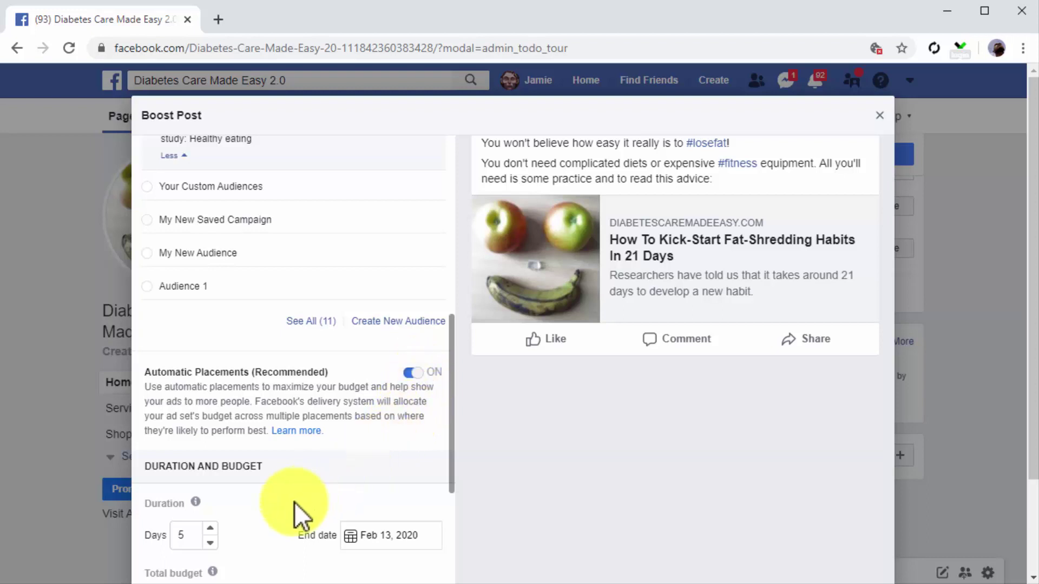
scroll(266, 512, down, 3)
scroll(268, 513, down, 1)
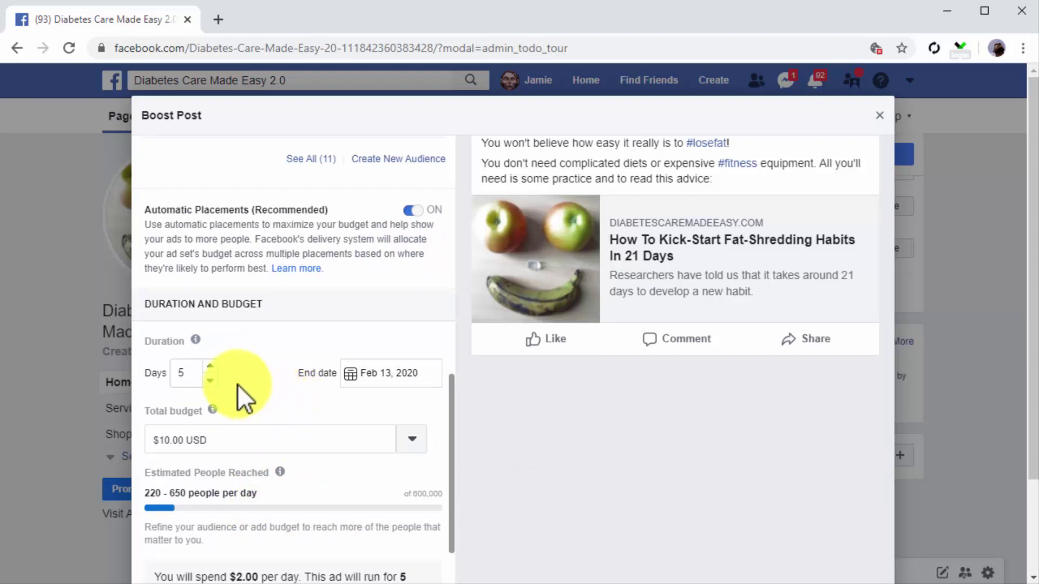
click(211, 365)
click(212, 366)
click(212, 366)
click(212, 366)
click(212, 366)
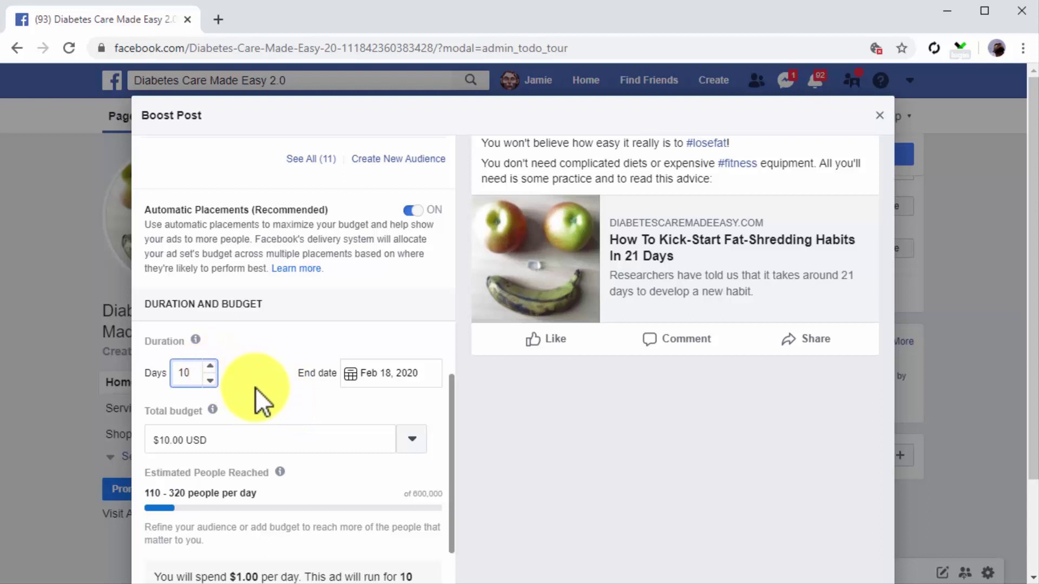
- Set the total budget to $10.00 USD, correcting an initial $5.00 choice
click(409, 444)
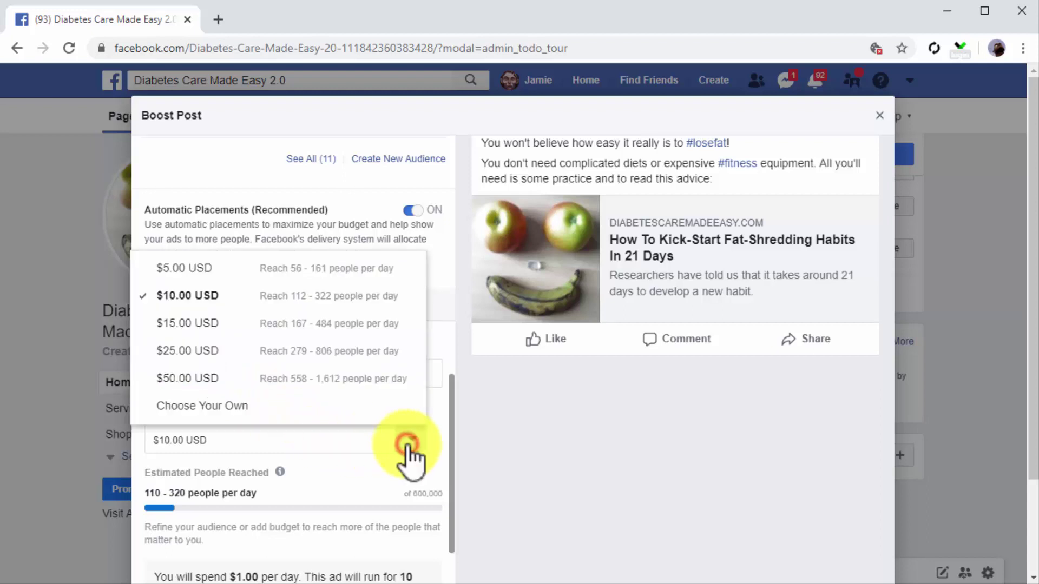
click(229, 273)
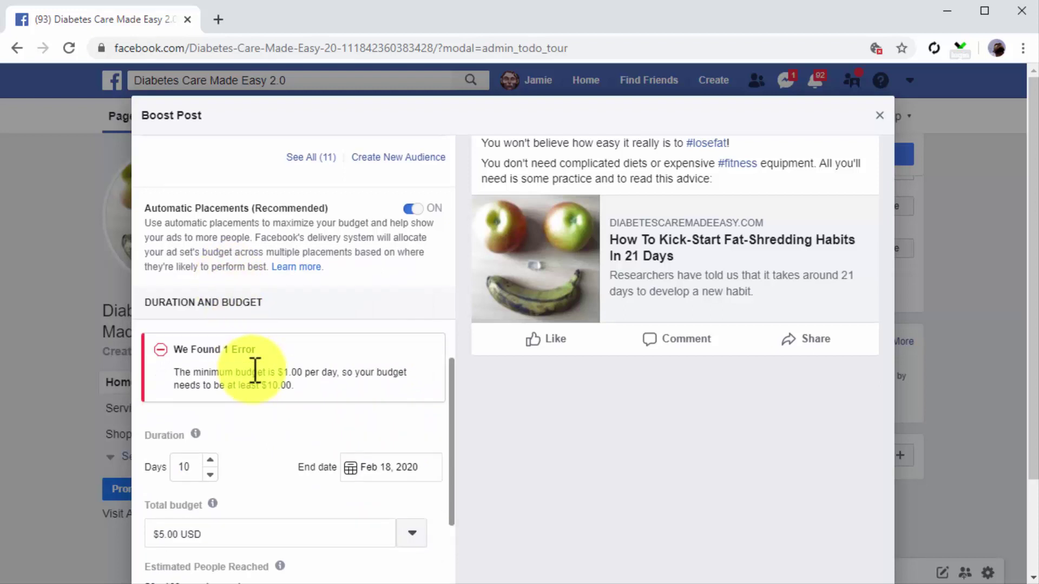
scroll(253, 366, down, 2)
scroll(253, 369, down, 2)
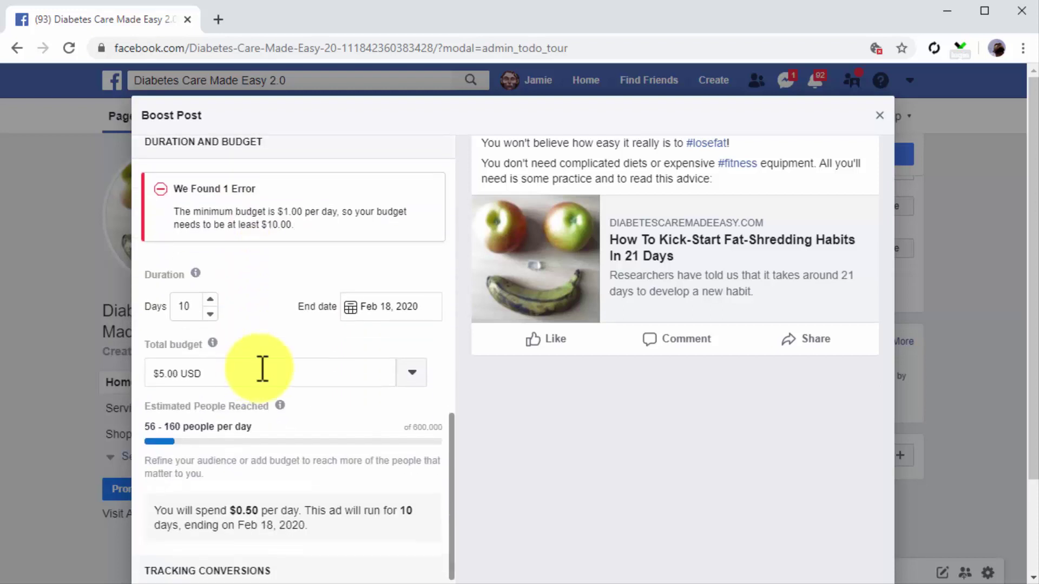
click(412, 377)
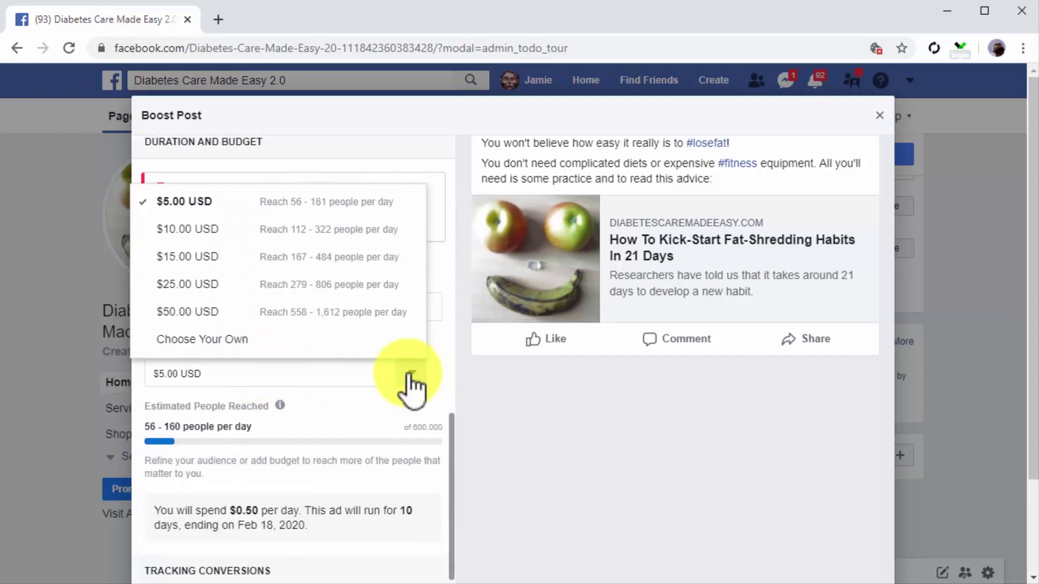
click(218, 237)
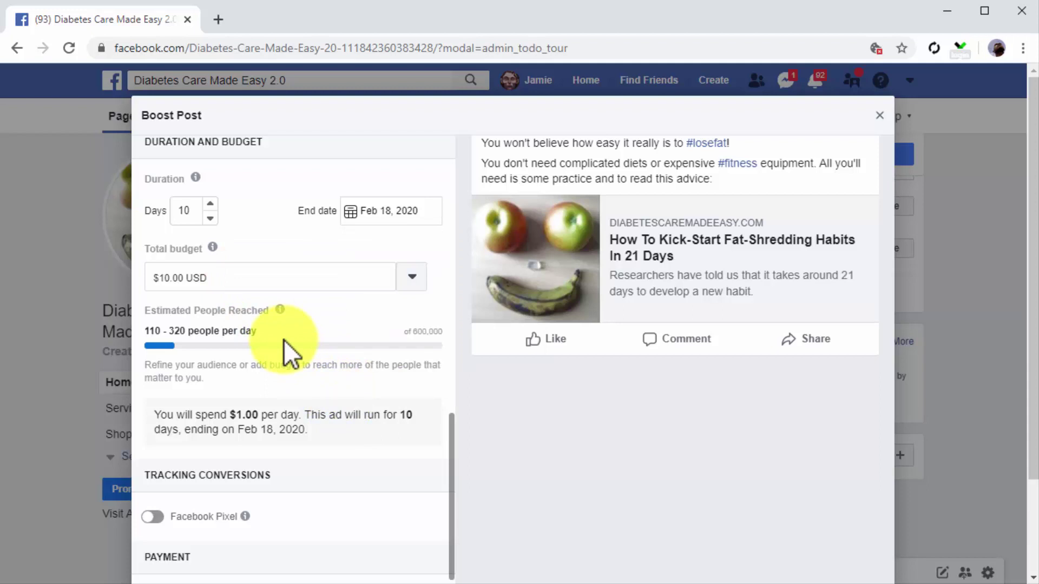
- Keep US Dollars as the payment currency for the boost
scroll(391, 434, down, 1)
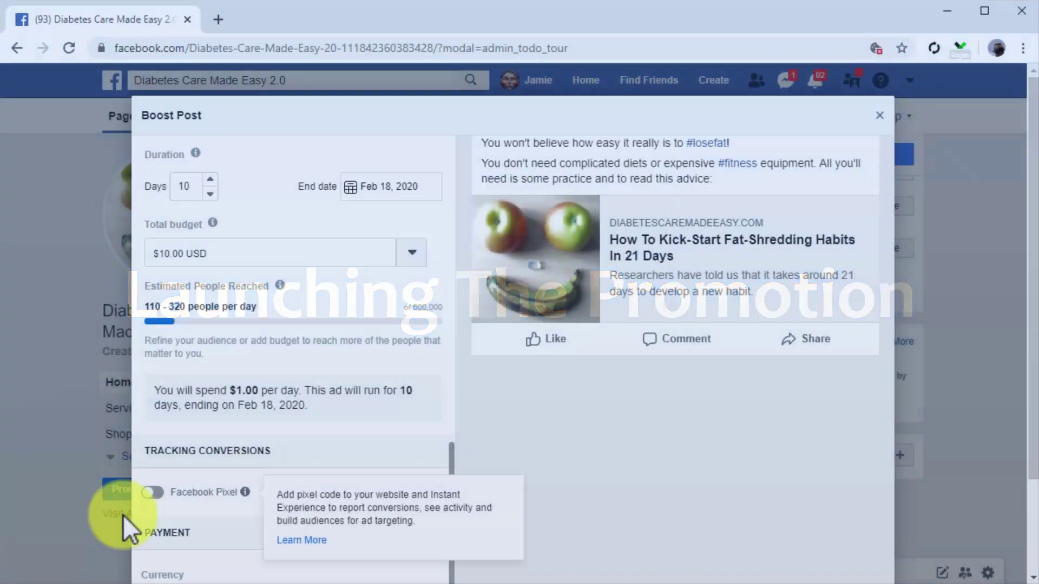
scroll(125, 520, down, 3)
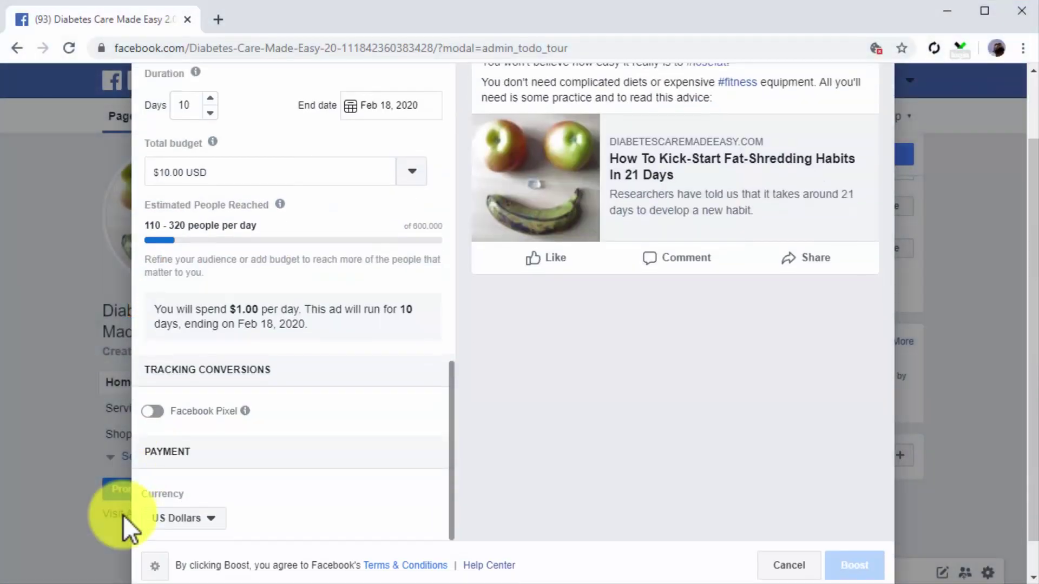
click(209, 519)
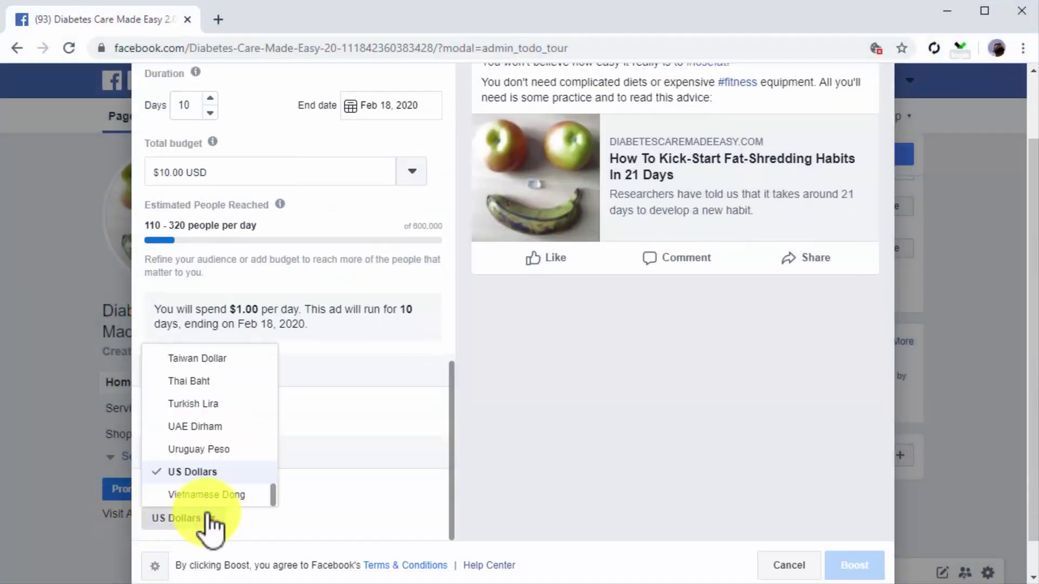
click(187, 472)
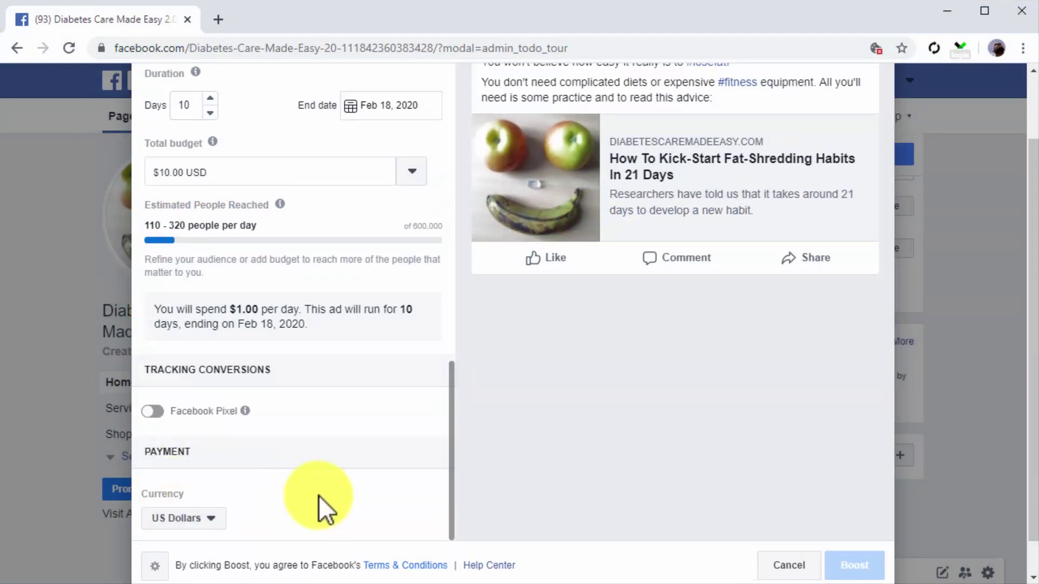
scroll(704, 391, up, 1)
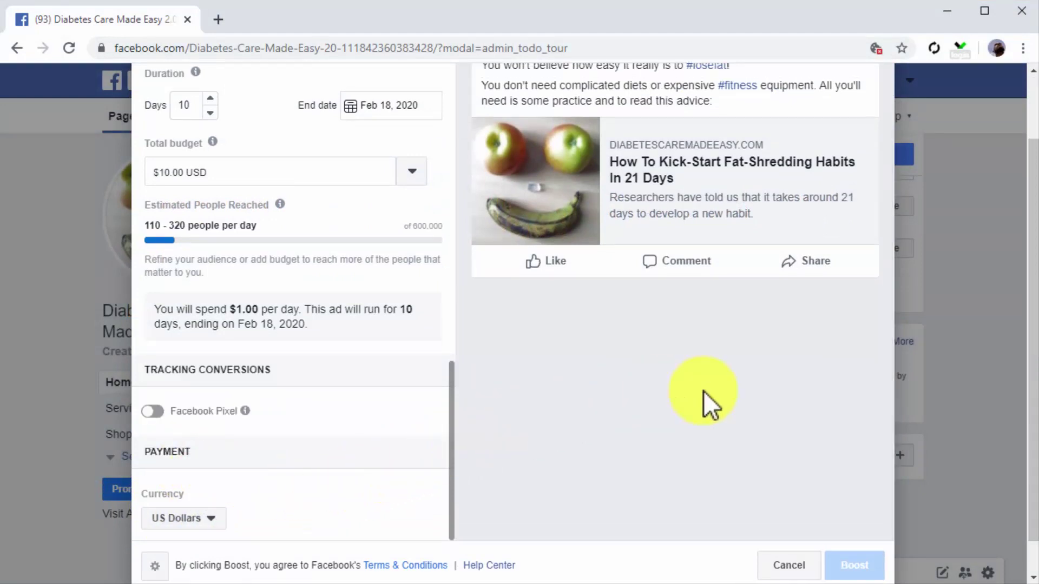
scroll(704, 392, up, 3)
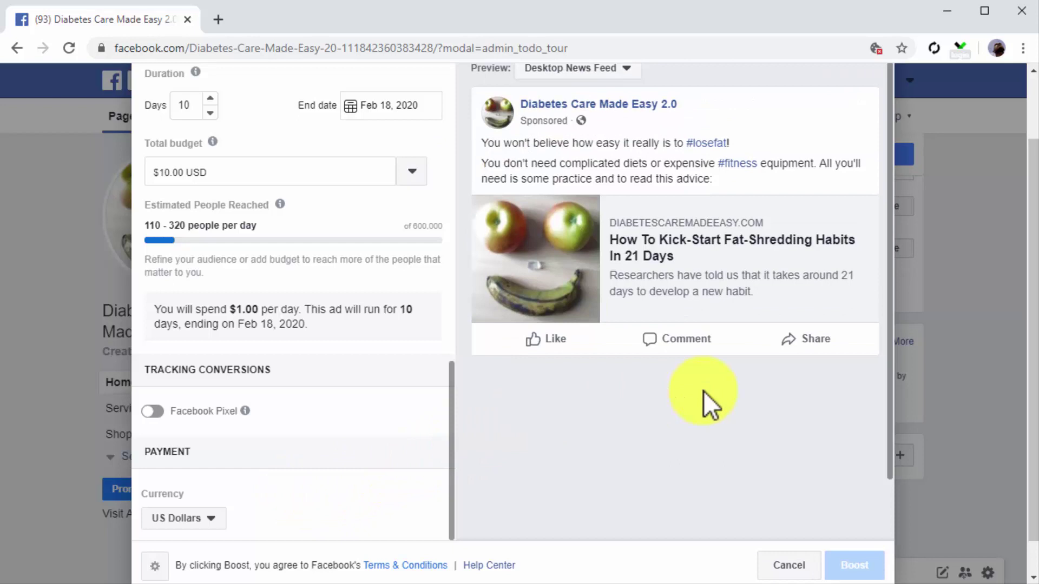